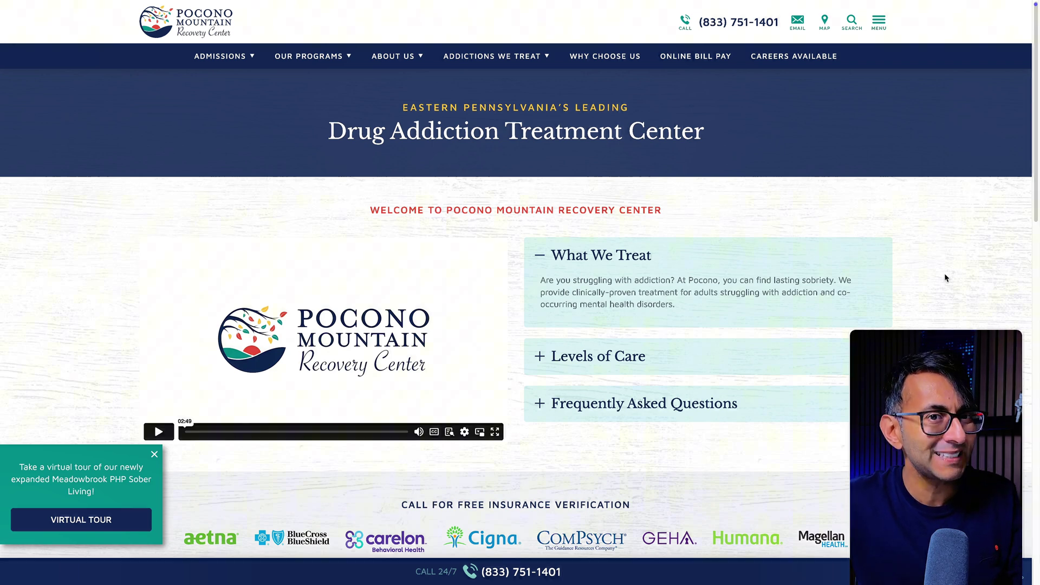
Step: Open the Alcohol page from the Addictions We Treat menu
{"action": "mouse_move", "coordinate": [436, 59]}
{"action": "mouse_move", "coordinate": [399, 60]}
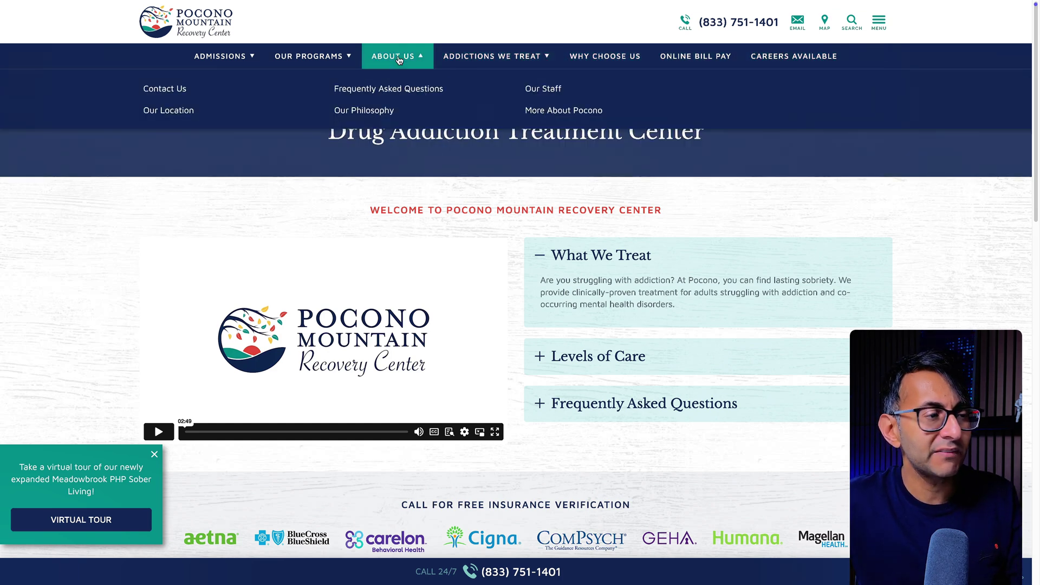
{"action": "mouse_move", "coordinate": [497, 57]}
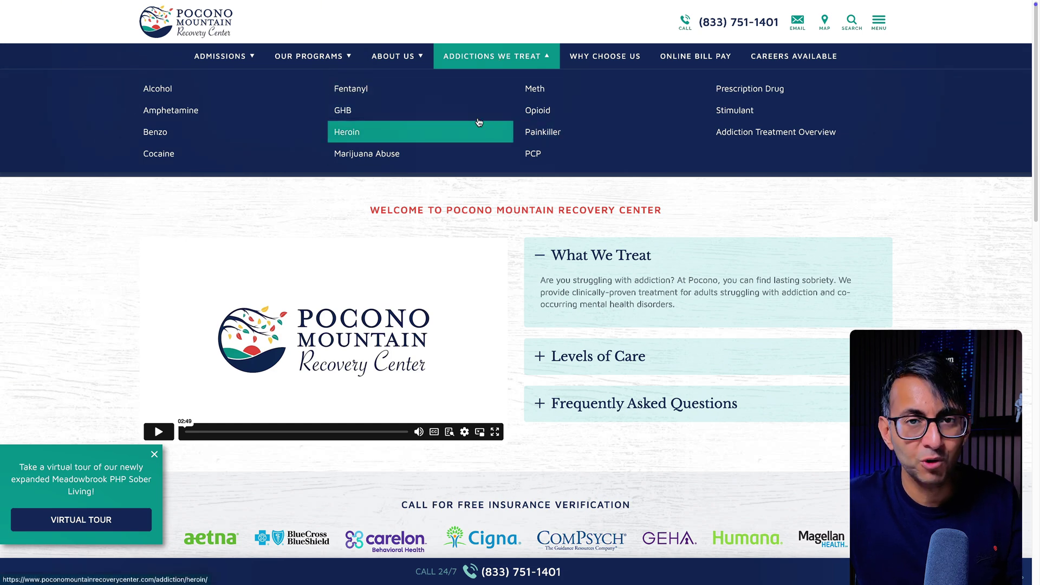
{"action": "mouse_move", "coordinate": [206, 52]}
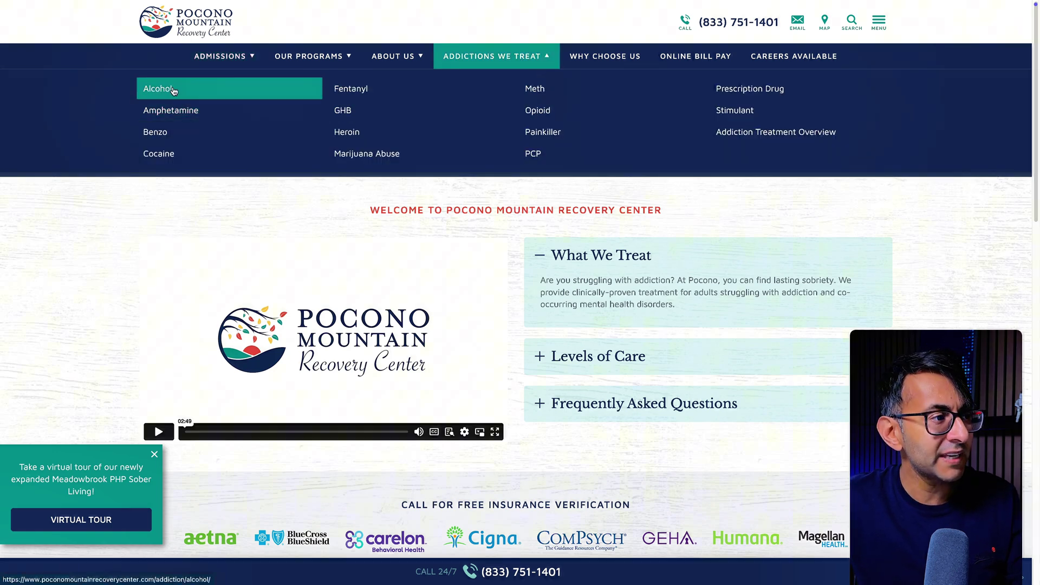
{"action": "left_click", "coordinate": [174, 91]}
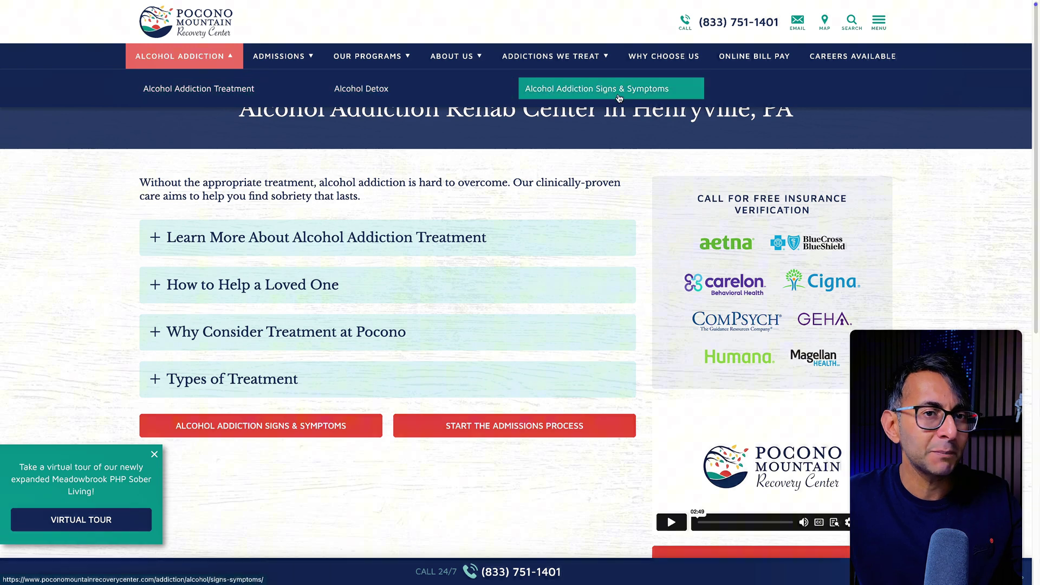
Step: Open the Benzo page from the Addictions We Treat menu
{"action": "mouse_move", "coordinate": [288, 65]}
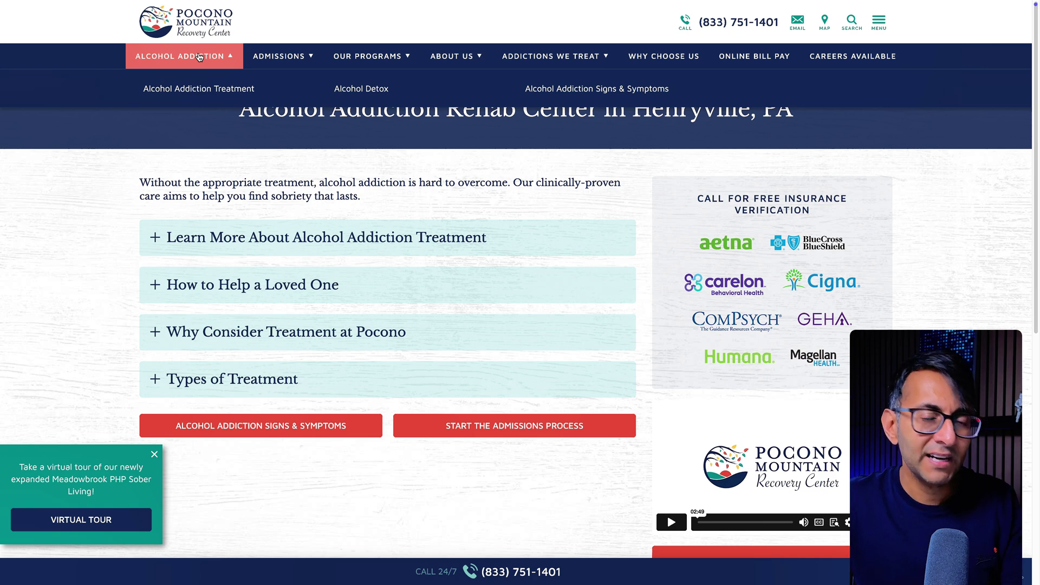
{"action": "mouse_move", "coordinate": [541, 57]}
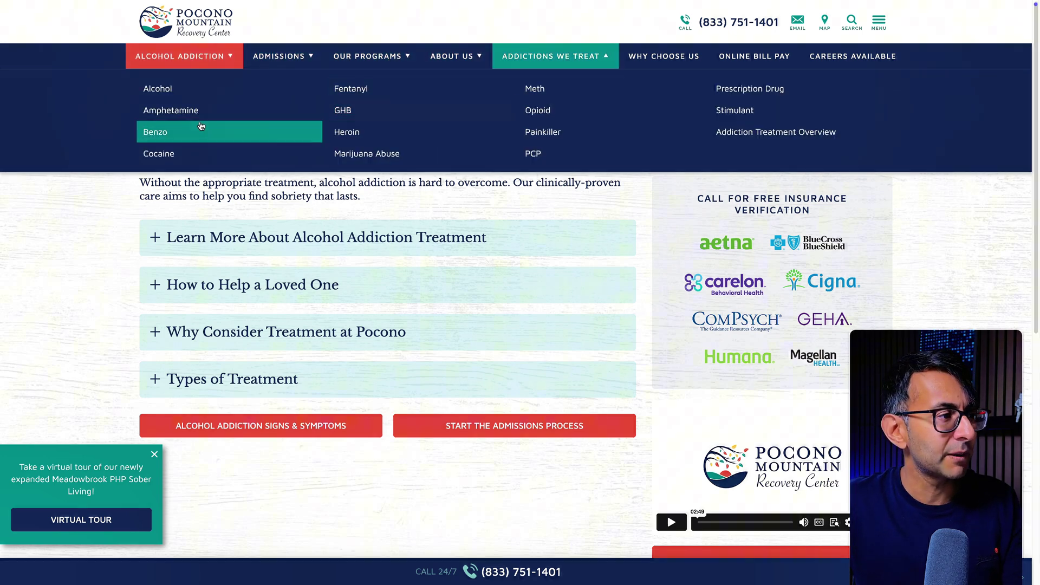
{"action": "left_click", "coordinate": [201, 126]}
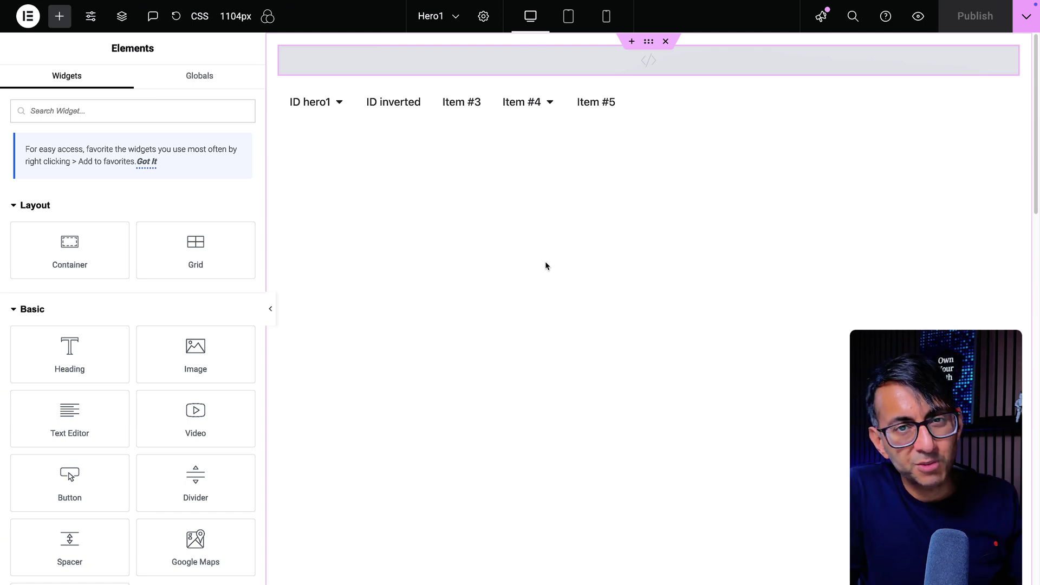
Step: Search the widget library for 'menu', then expand the existing menu's ID hero1 item settings
{"action": "left_click", "coordinate": [652, 90]}
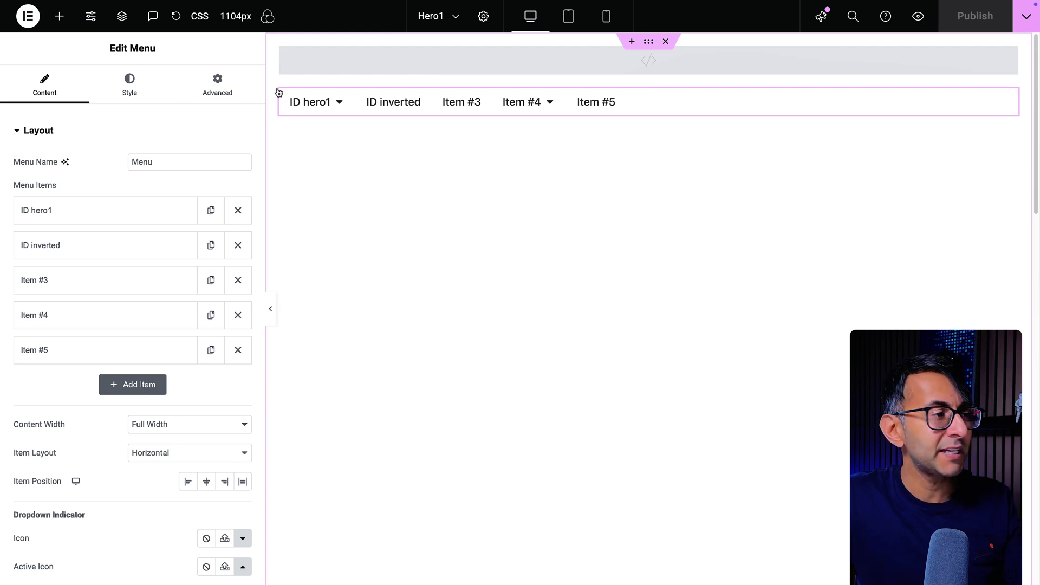
{"action": "left_click", "coordinate": [60, 16]}
{"action": "left_click", "coordinate": [112, 116]}
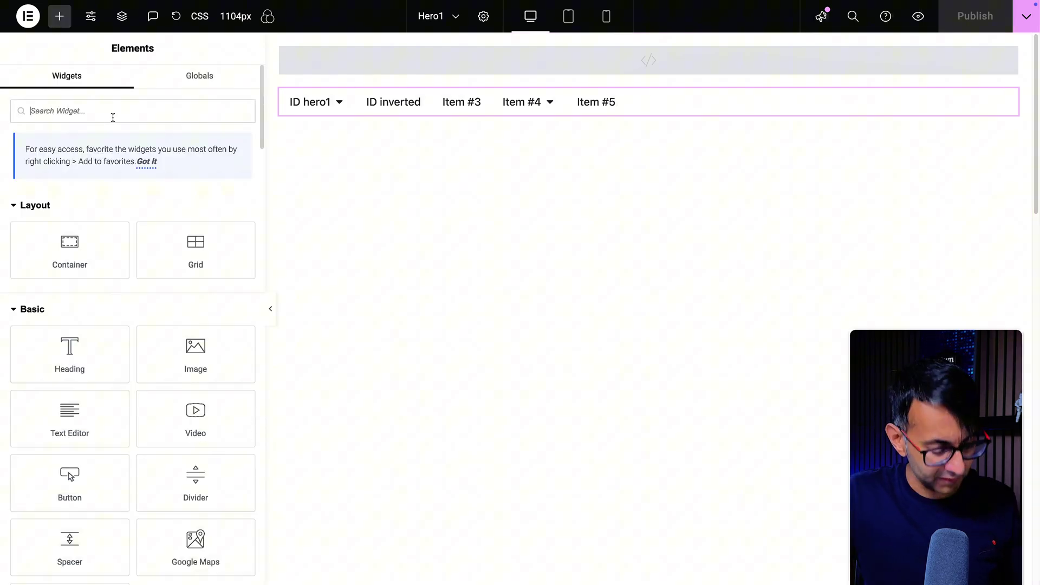
{"action": "type", "text": "menu"}
{"action": "left_click_drag", "start_coordinate": [85, 399], "coordinate": [573, 150]}
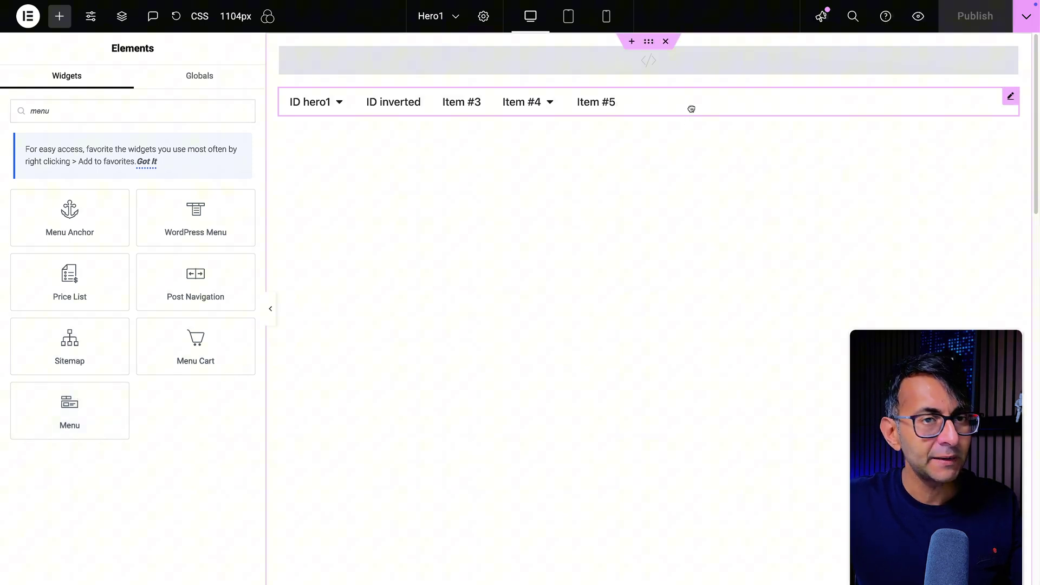
{"action": "left_click", "coordinate": [571, 109]}
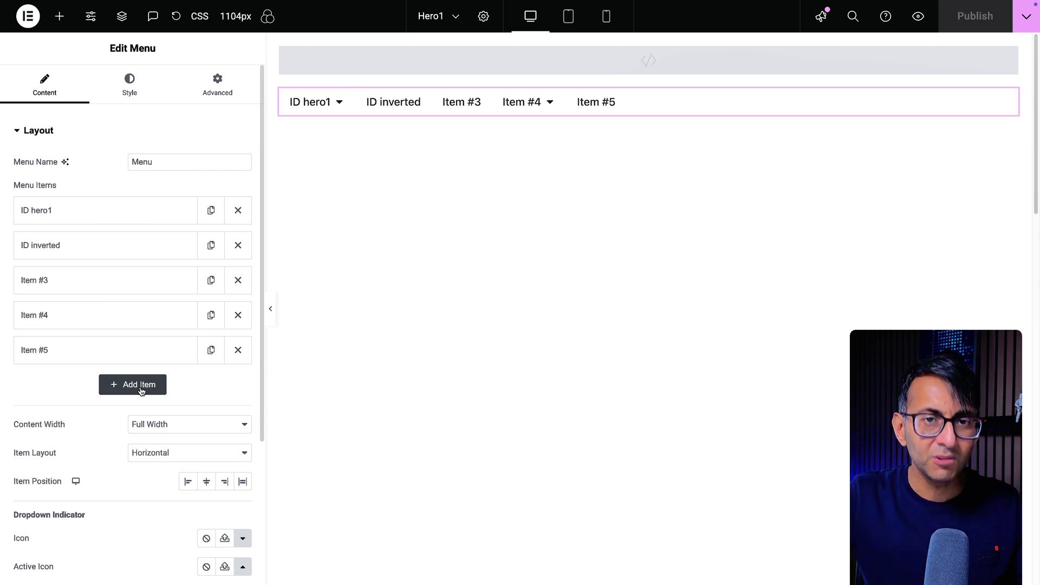
{"action": "left_click", "coordinate": [153, 212]}
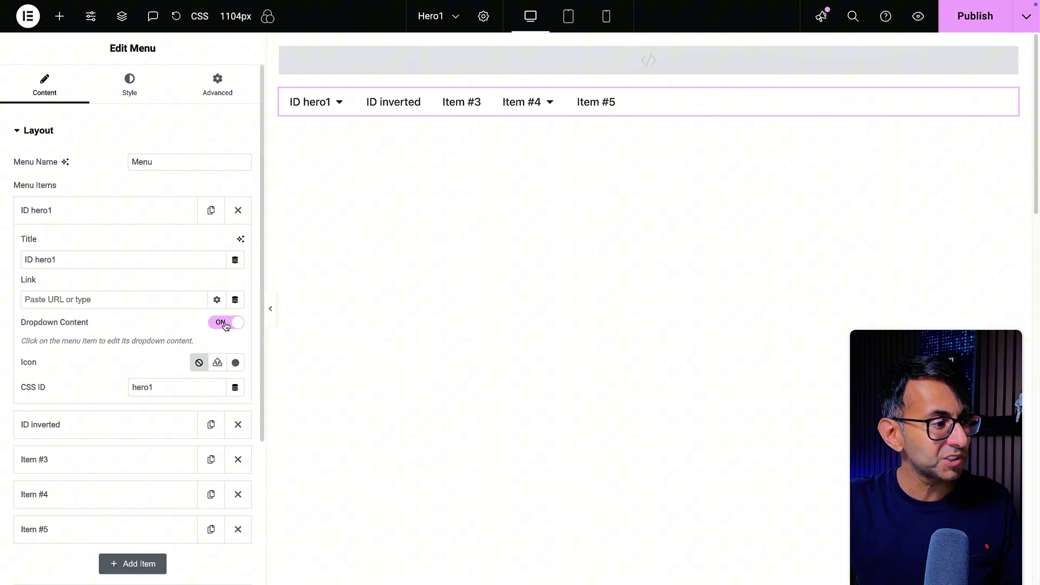
Step: Toggle ID hero1's dropdown content off and on, then select Item #1's Icon List in Structure
{"action": "left_click", "coordinate": [225, 325]}
{"action": "left_click", "coordinate": [235, 324]}
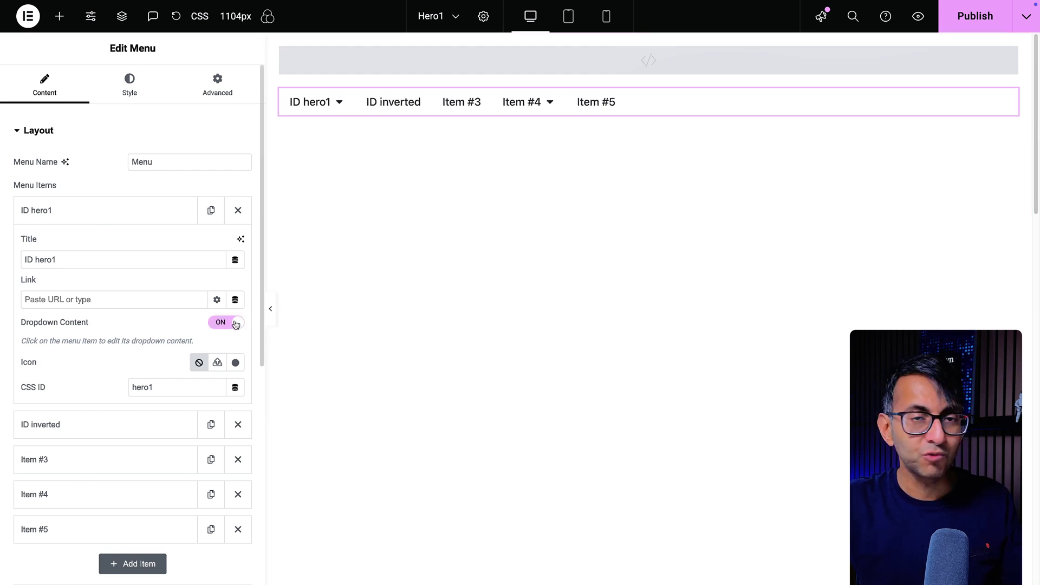
{"action": "left_click", "coordinate": [122, 16]}
{"action": "left_click_drag", "start_coordinate": [873, 82], "coordinate": [681, 90]}
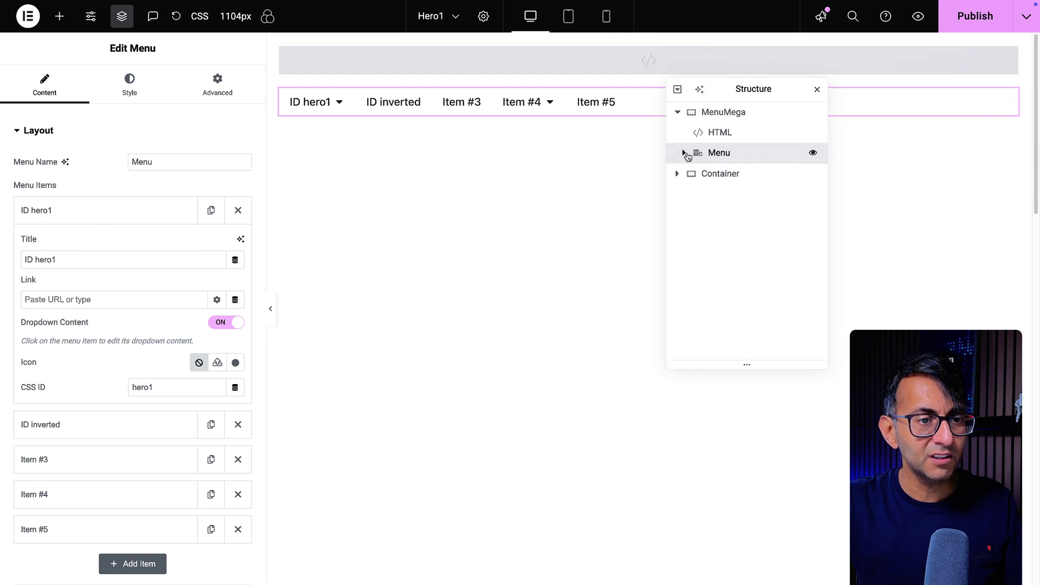
{"action": "left_click", "coordinate": [685, 153]}
{"action": "left_click", "coordinate": [691, 173]}
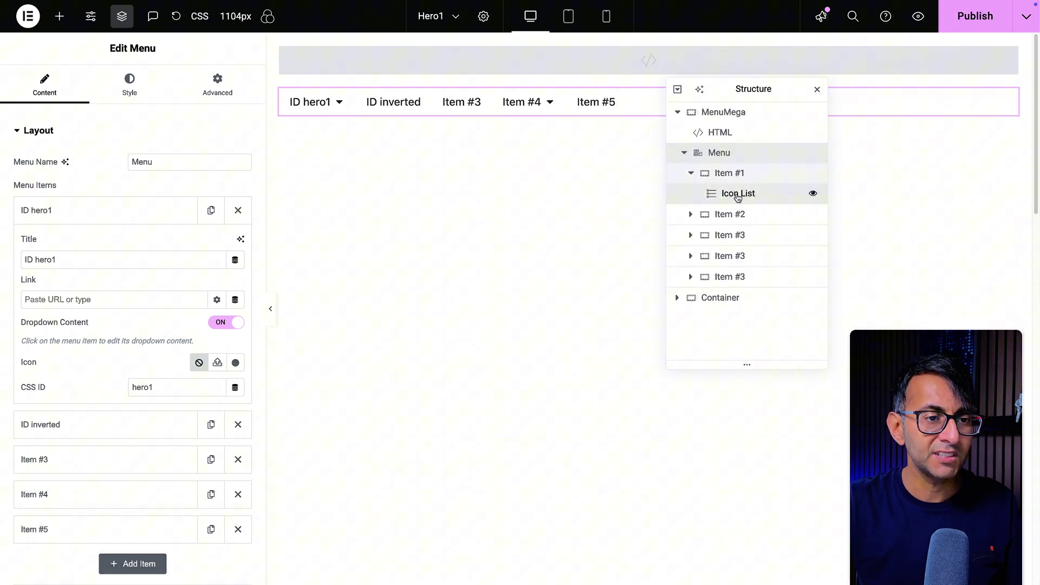
{"action": "left_click", "coordinate": [737, 196]}
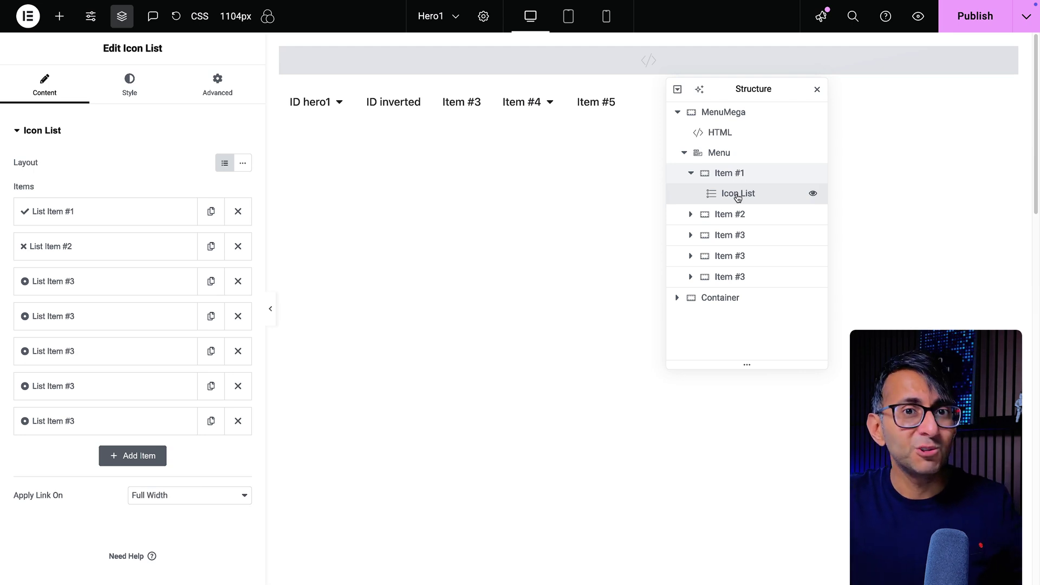
{"action": "left_click_drag", "start_coordinate": [753, 89], "coordinate": [756, 128]}
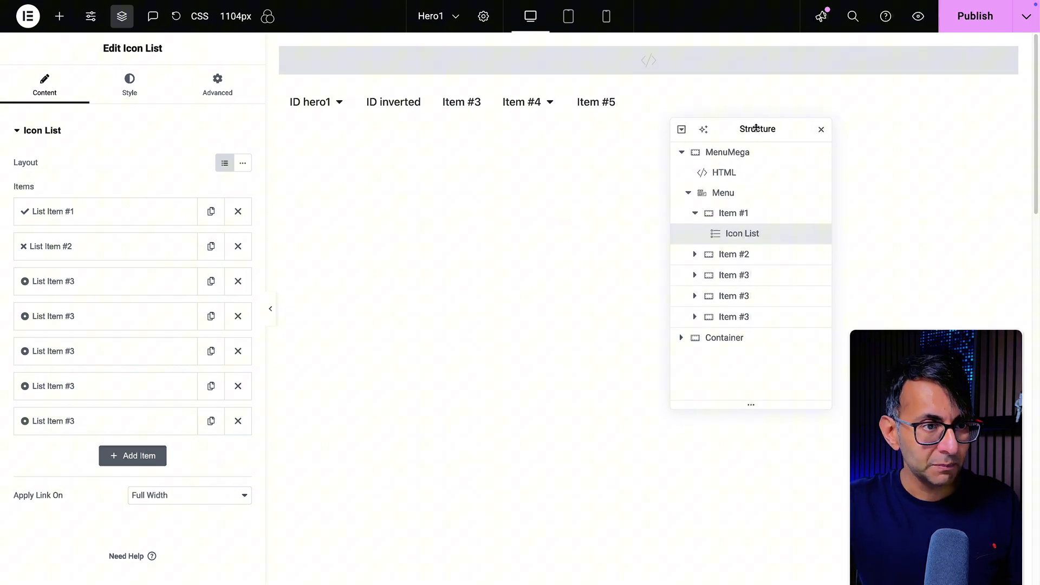
Step: Show the Elements widget library in the side panel
{"action": "left_click", "coordinate": [60, 16]}
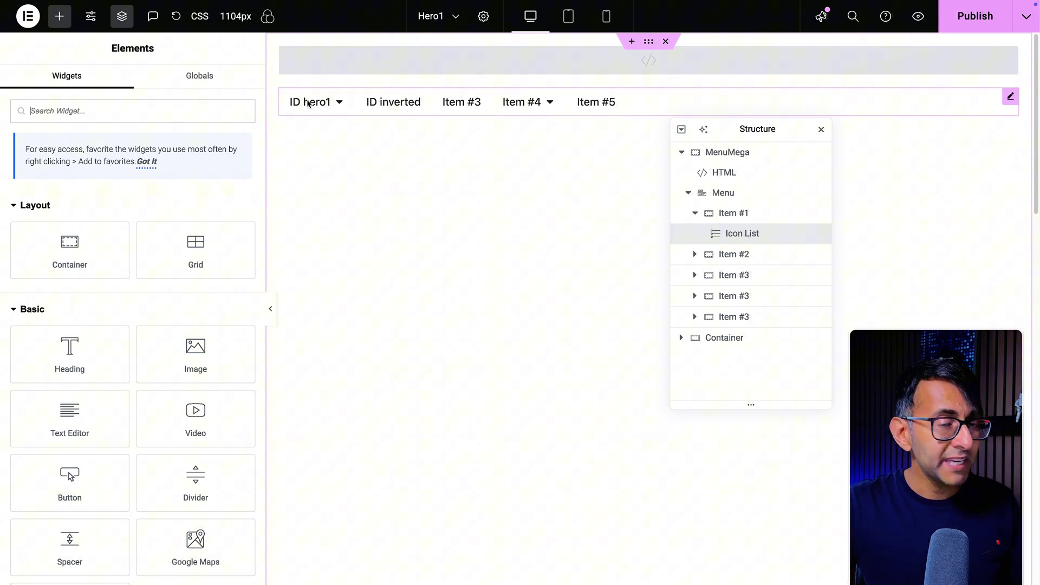
Step: Check the menu widget's advanced CSS class MM, then return to its content settings
{"action": "left_click", "coordinate": [664, 106]}
{"action": "left_click", "coordinate": [227, 87]}
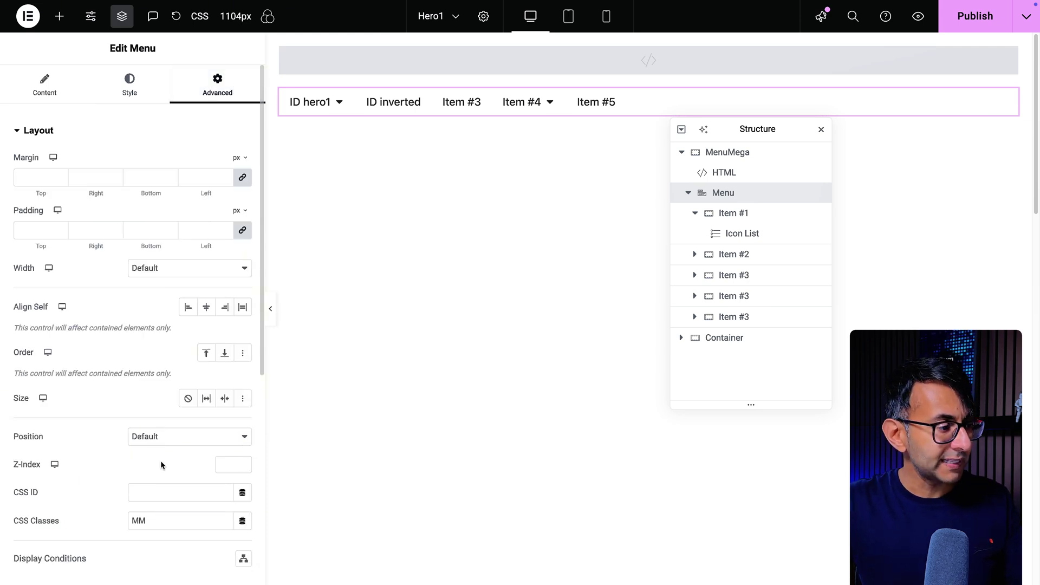
{"action": "scroll", "coordinate": [163, 471], "scroll_direction": "down", "scroll_amount": 2}
{"action": "left_click", "coordinate": [175, 414]}
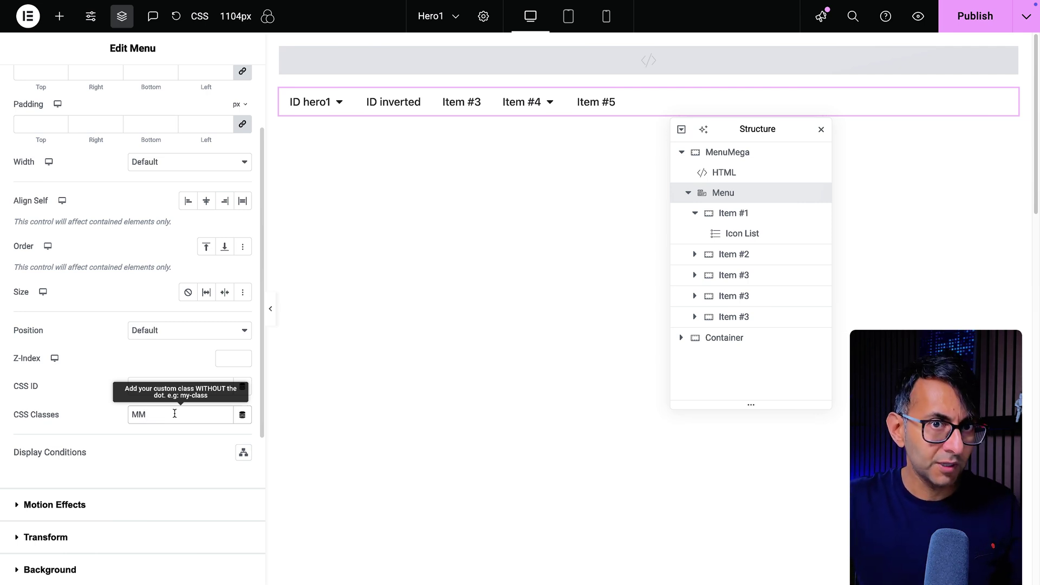
{"action": "scroll", "coordinate": [22, 153], "scroll_direction": "up", "scroll_amount": 1}
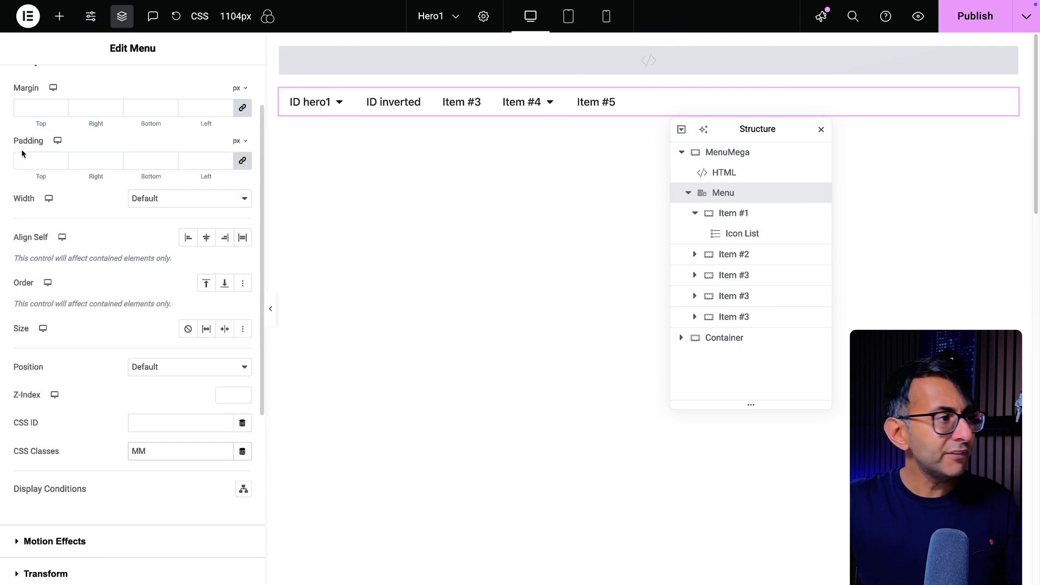
{"action": "scroll", "coordinate": [23, 153], "scroll_direction": "up", "scroll_amount": 2}
{"action": "left_click", "coordinate": [33, 86]}
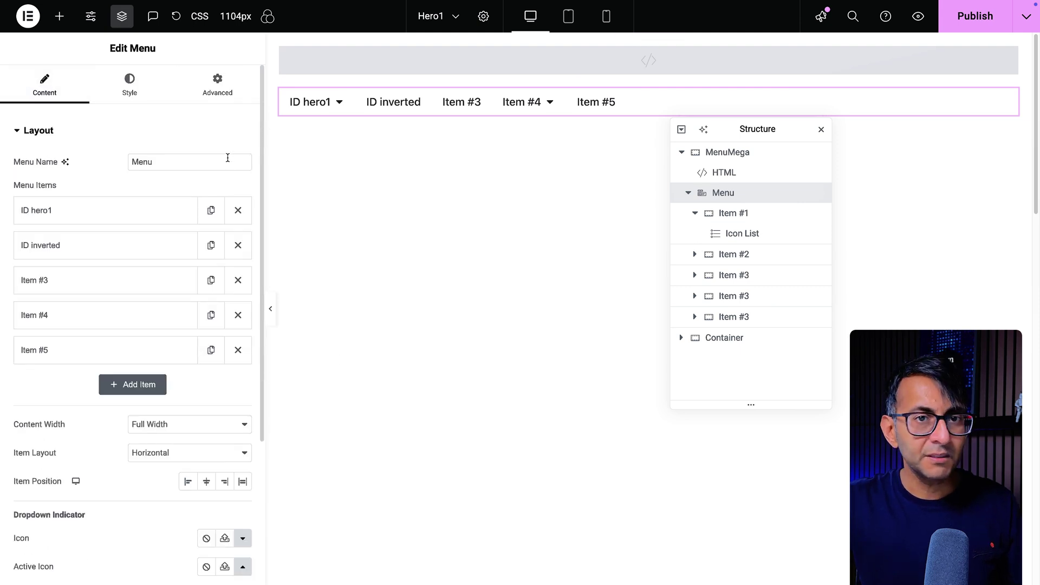
Step: Expand the ID hero1 item, tidy its title, and check its CSS ID hero1
{"action": "left_click", "coordinate": [124, 210]}
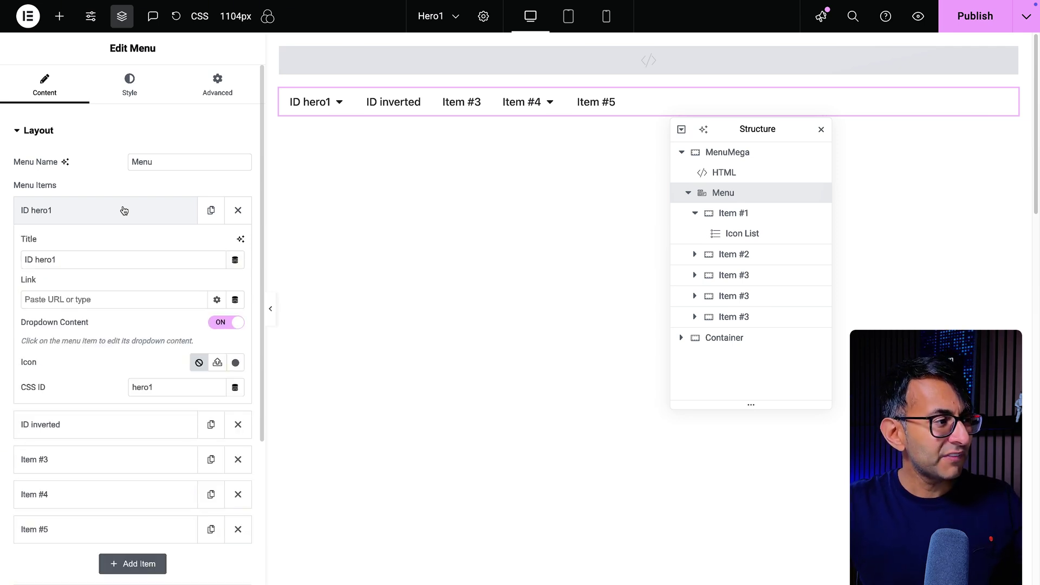
{"action": "left_click_drag", "start_coordinate": [62, 261], "coordinate": [8, 258]}
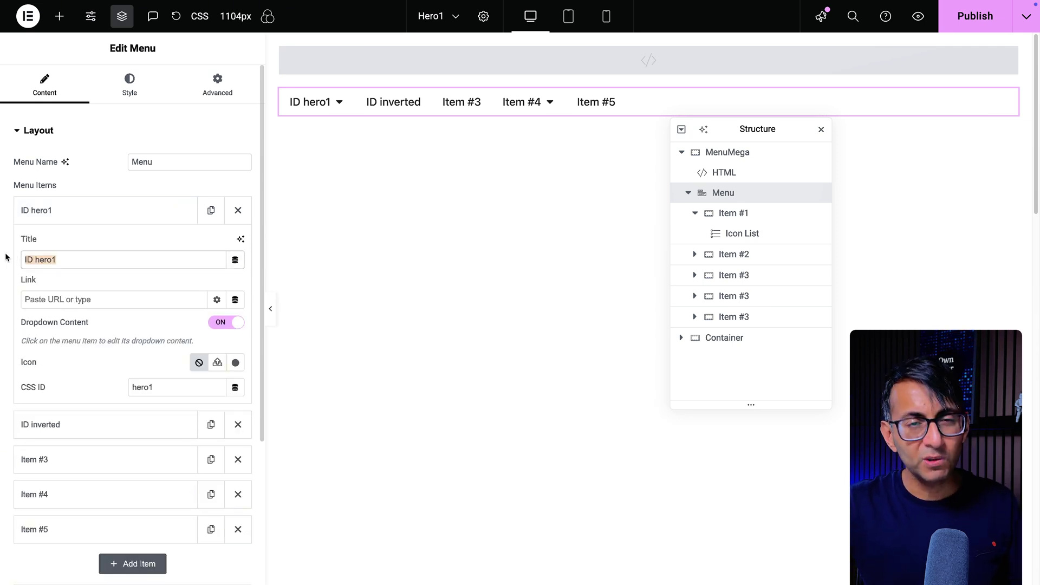
{"action": "left_click", "coordinate": [68, 261]}
{"action": "type", "text": "trtrg"}
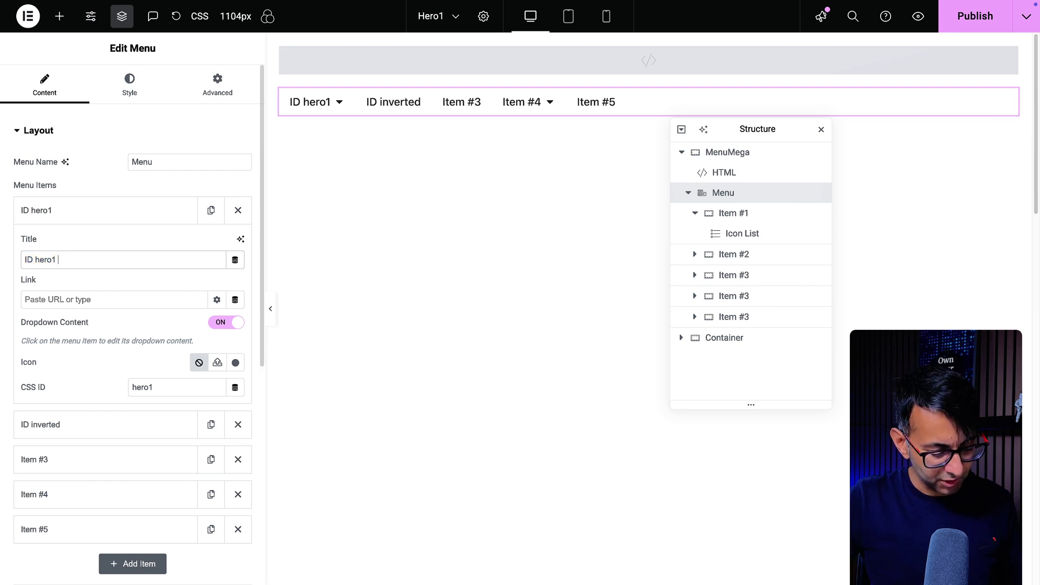
{"action": "type", "text": "r"}
{"action": "key", "text": "BackSpace"}
{"action": "key", "text": "BackSpace"}
{"action": "key", "text": "BackSpace"}
{"action": "key", "text": "BackSpace"}
{"action": "key", "text": "BackSpace"}
{"action": "key", "text": "BackSpace"}
{"action": "key", "text": "BackSpace"}
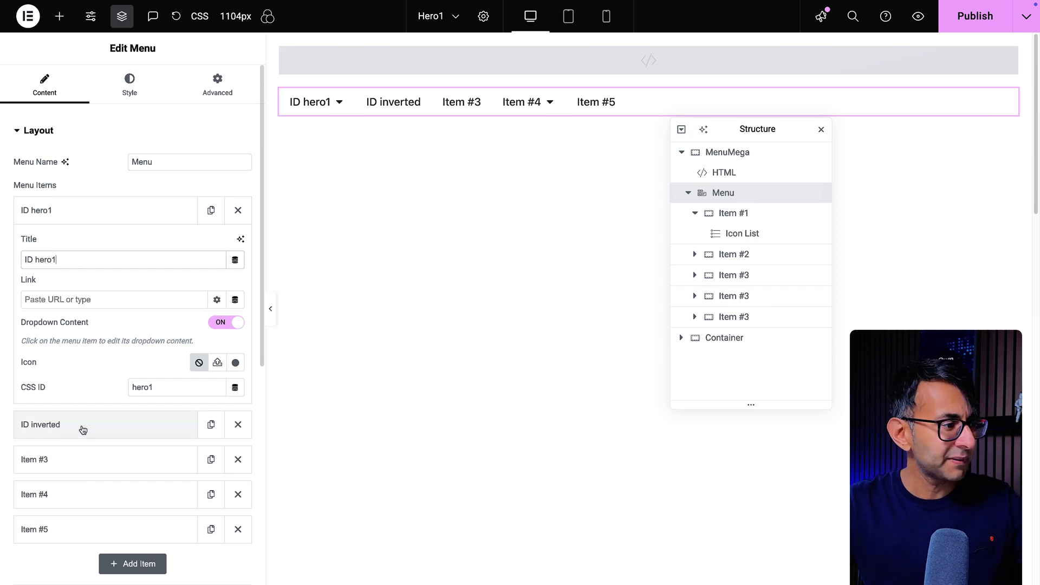
{"action": "left_click_drag", "start_coordinate": [170, 388], "coordinate": [116, 386]}
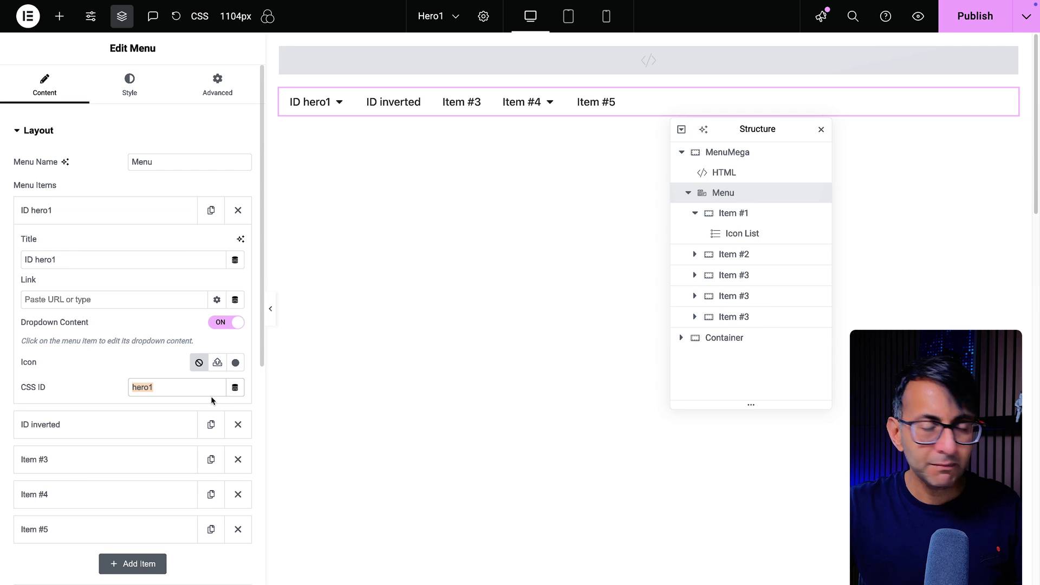
Step: Expand the ID inverted item and check its CSS ID reads inverted
{"action": "left_click", "coordinate": [121, 424]}
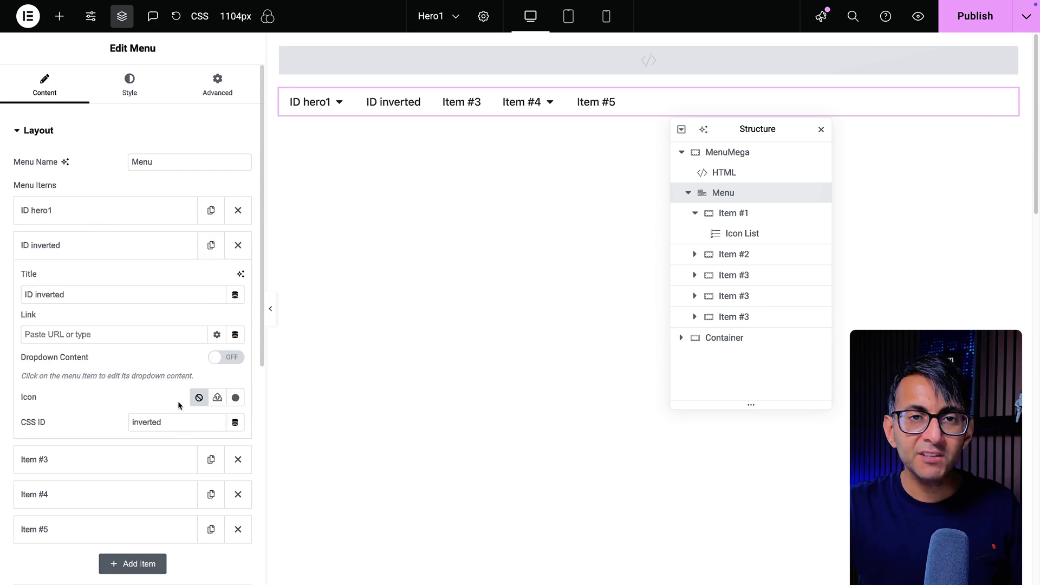
{"action": "left_click_drag", "start_coordinate": [168, 425], "coordinate": [141, 422]}
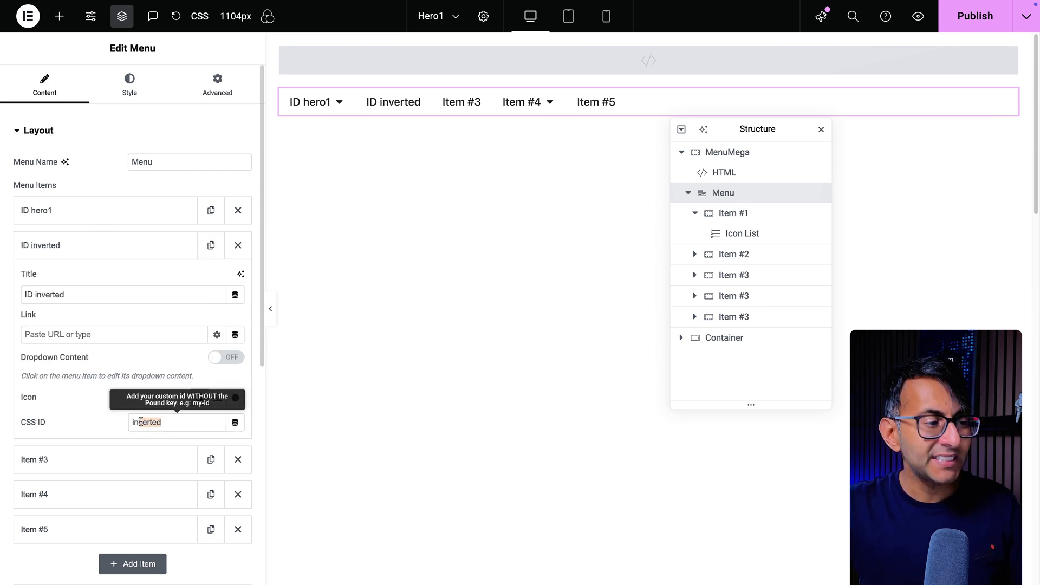
{"action": "left_click", "coordinate": [193, 424]}
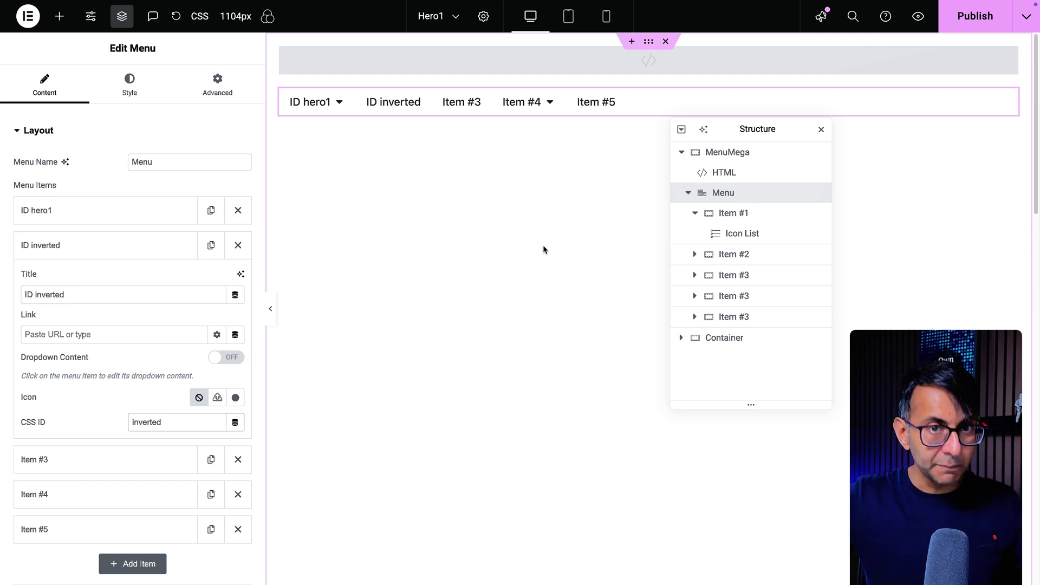
Step: Expand Item #3, Item #4 and Item #5 to check each CSS ID reads keep
{"action": "left_click", "coordinate": [124, 458]}
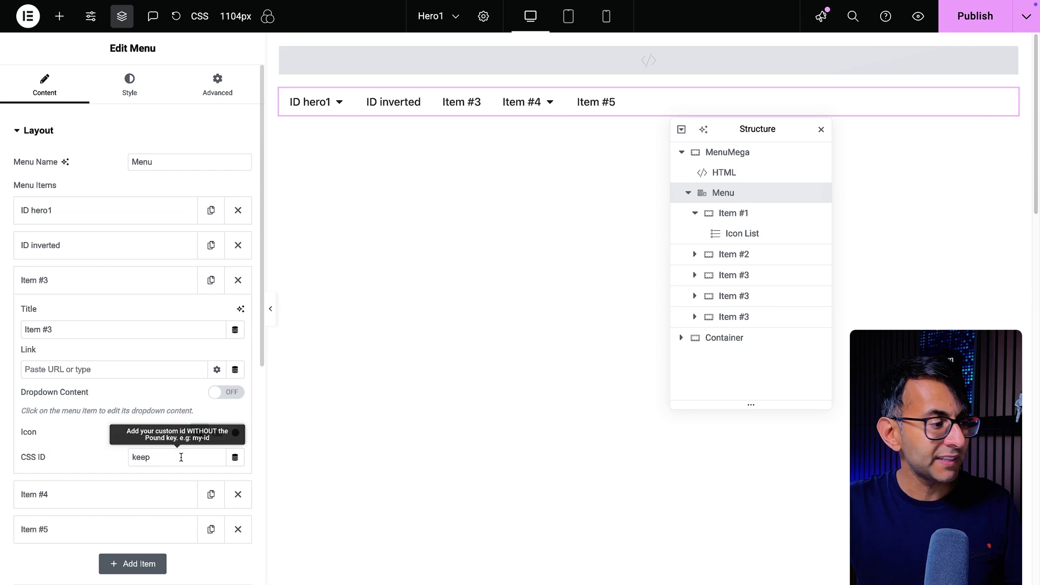
{"action": "left_click", "coordinate": [135, 495]}
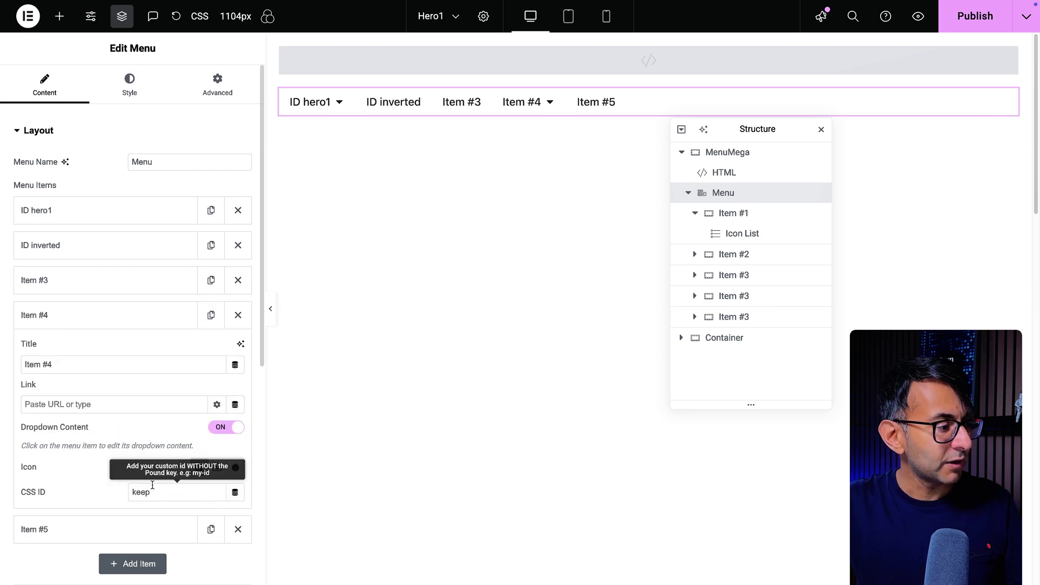
{"action": "scroll", "coordinate": [185, 470], "scroll_direction": "down", "scroll_amount": 1}
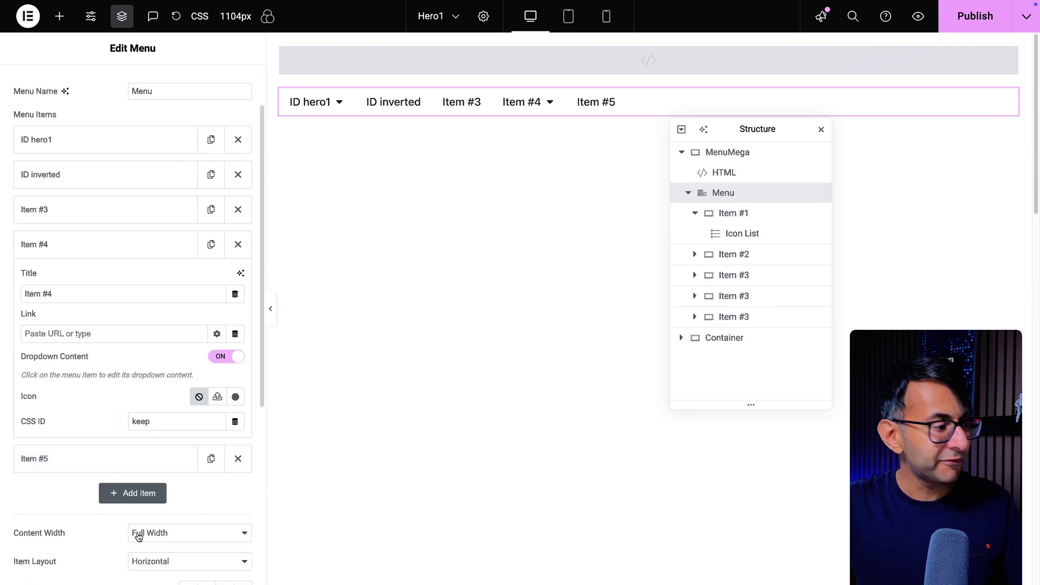
{"action": "left_click", "coordinate": [98, 457]}
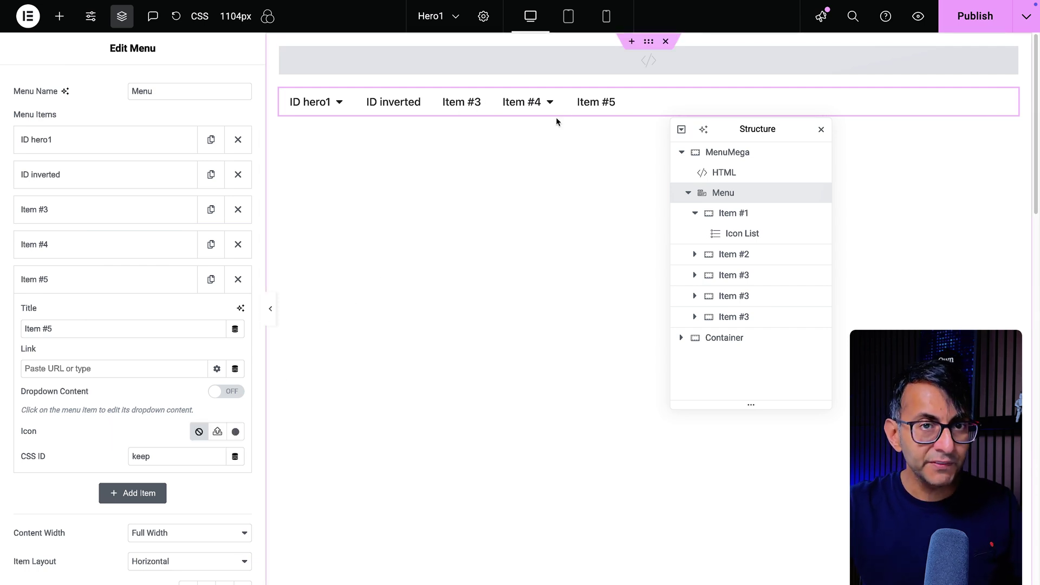
Step: Paste the style and script code into the HTML widget's HTML Code editor and review it
{"action": "left_click", "coordinate": [731, 66]}
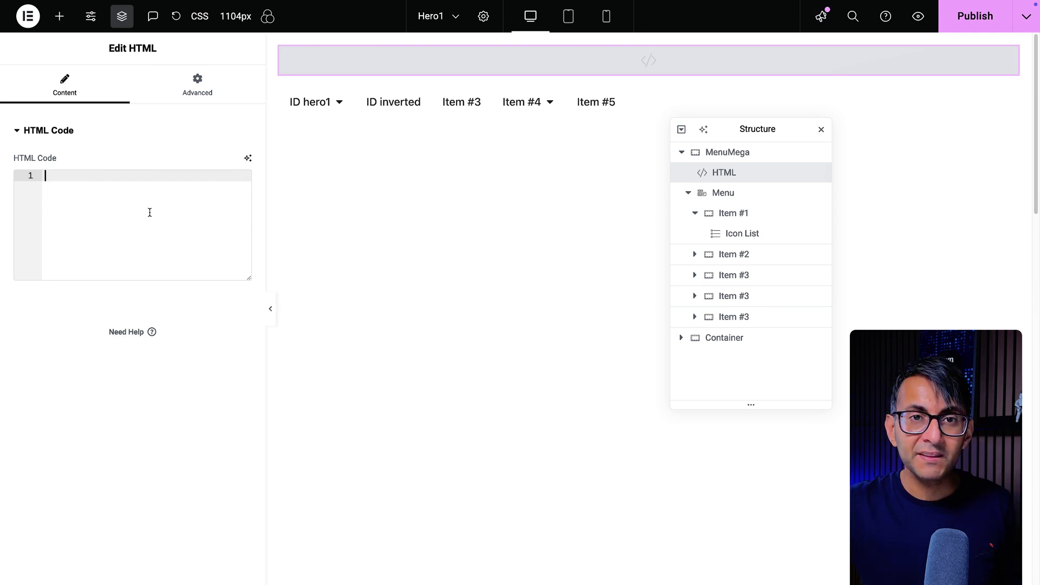
{"action": "key", "text": "ctrl+v"}
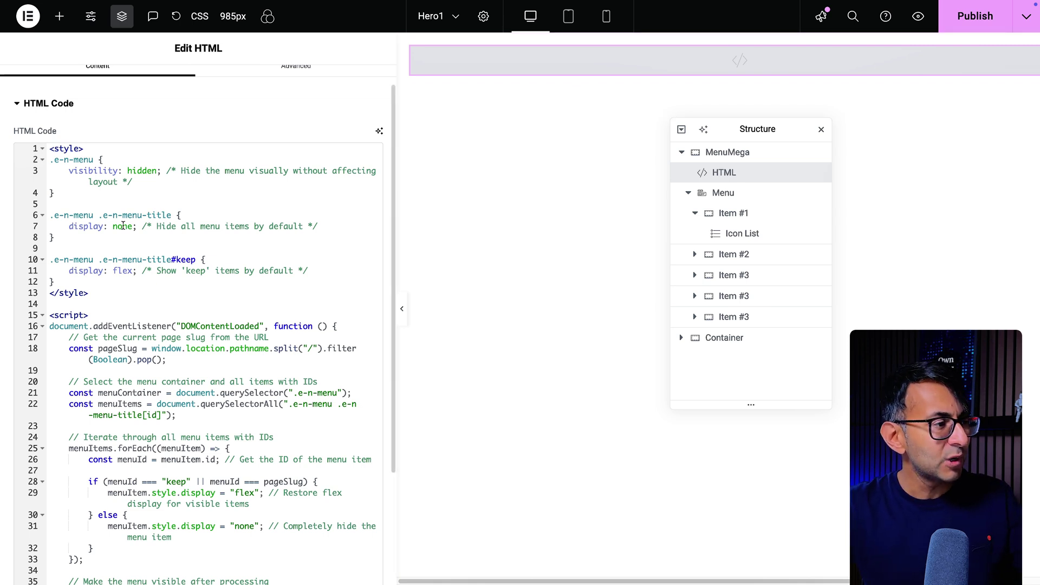
{"action": "left_click_drag", "start_coordinate": [80, 304], "coordinate": [15, 152]}
{"action": "key", "text": "BackSpace"}
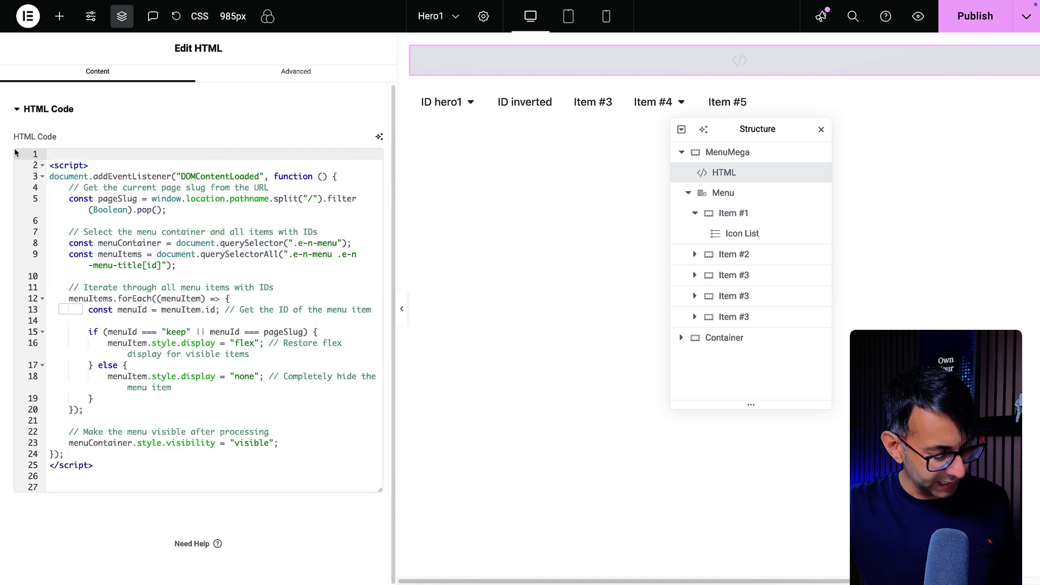
{"action": "key", "text": "ctrl+z"}
{"action": "left_click", "coordinate": [316, 248]}
{"action": "scroll", "coordinate": [316, 240], "scroll_direction": "down", "scroll_amount": 3}
{"action": "left_click_drag", "start_coordinate": [259, 219], "coordinate": [301, 438]}
{"action": "left_click", "coordinate": [311, 455]}
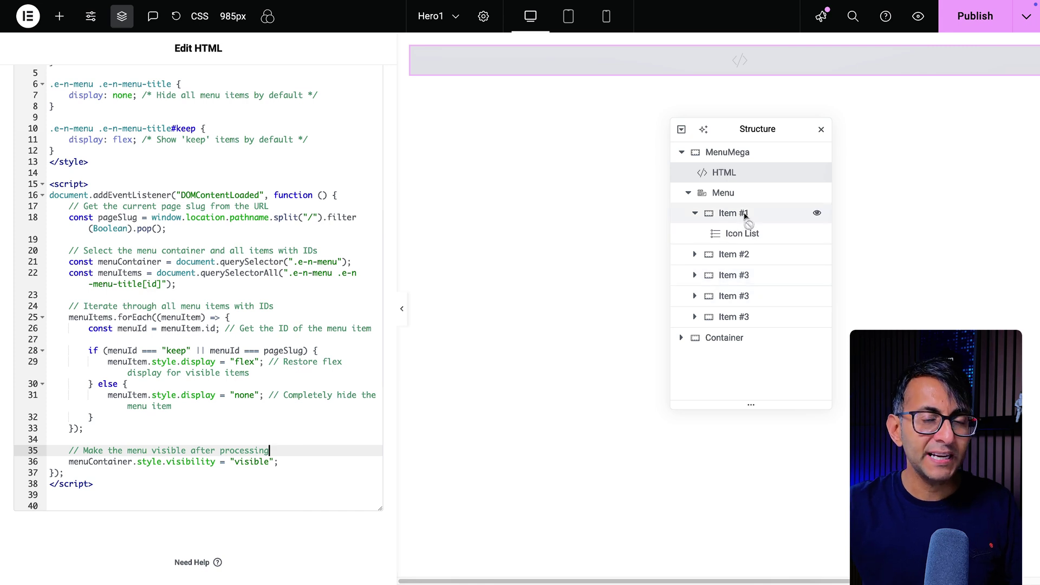
{"action": "left_click", "coordinate": [342, 236]}
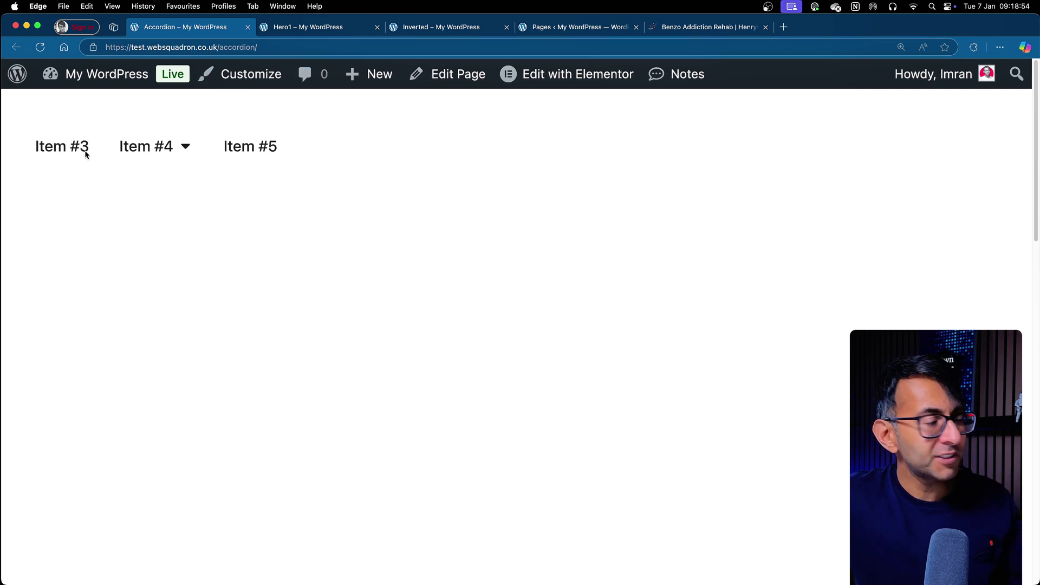
Step: Open Item #4's dropdown on the live Accordion page, confirming only Items #3–#5 show
{"action": "left_click", "coordinate": [123, 152]}
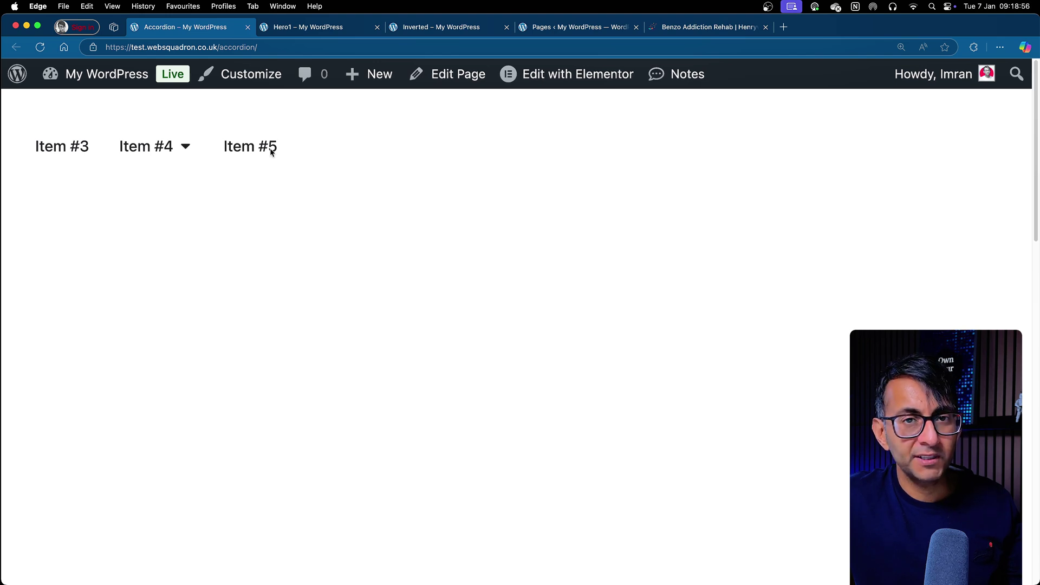
{"action": "mouse_move", "coordinate": [186, 149]}
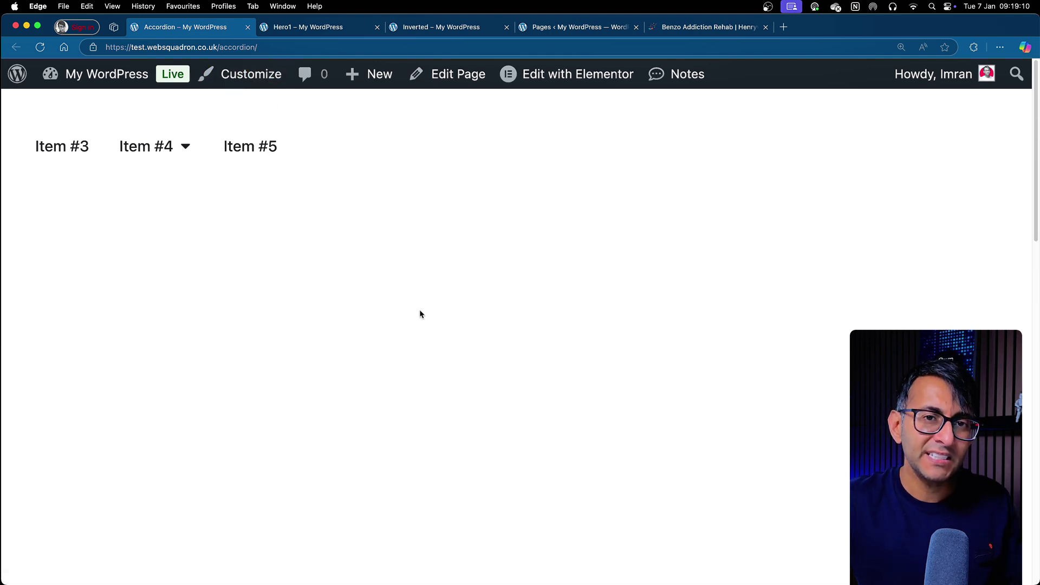
Step: On the live Hero1 page, open and close the ID hero1 dropdown, then view the Inverted page
{"action": "left_click", "coordinate": [328, 28]}
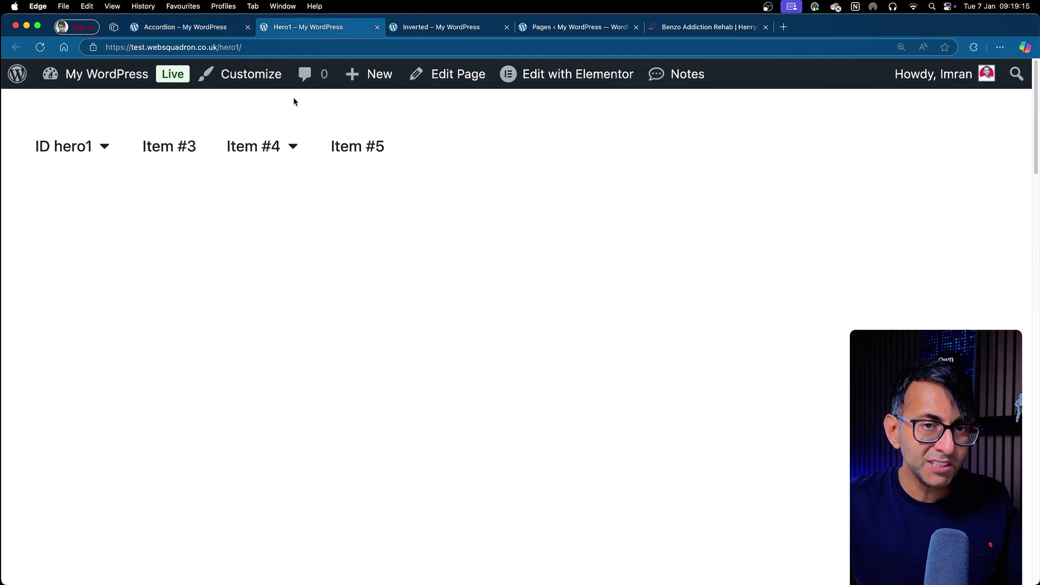
{"action": "left_click", "coordinate": [83, 153]}
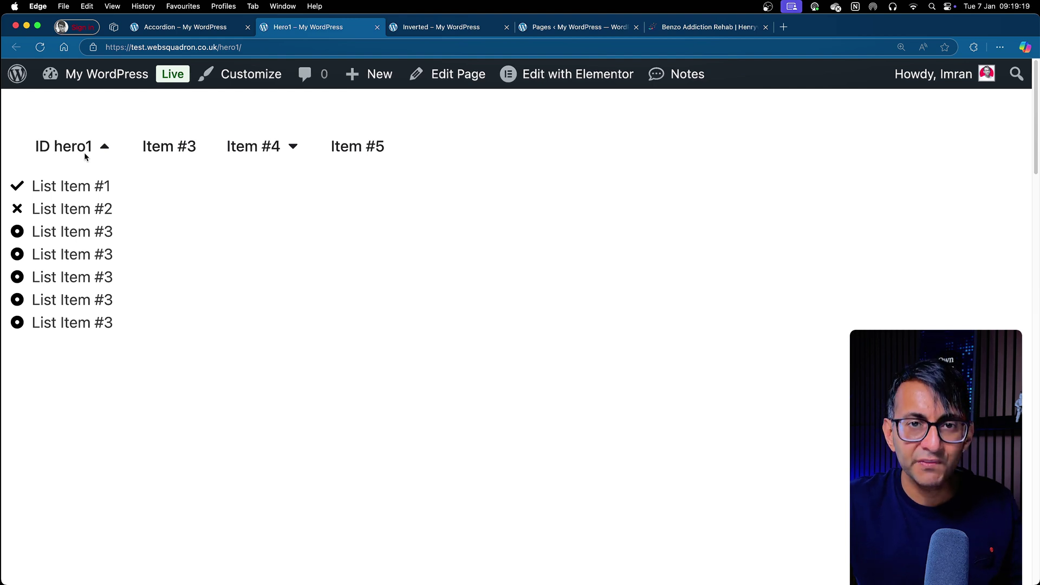
{"action": "left_click", "coordinate": [85, 156]}
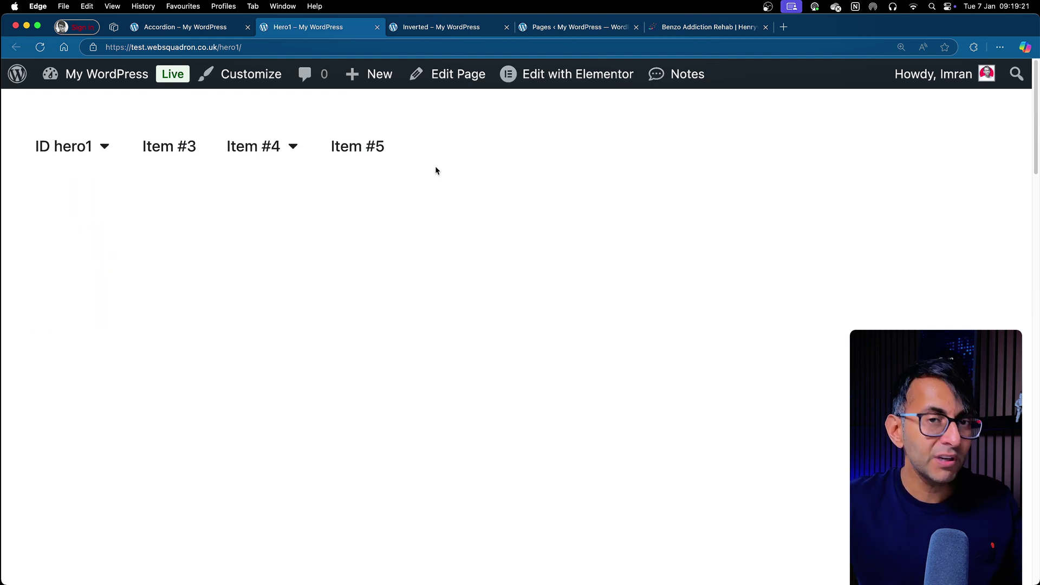
{"action": "left_click", "coordinate": [472, 29]}
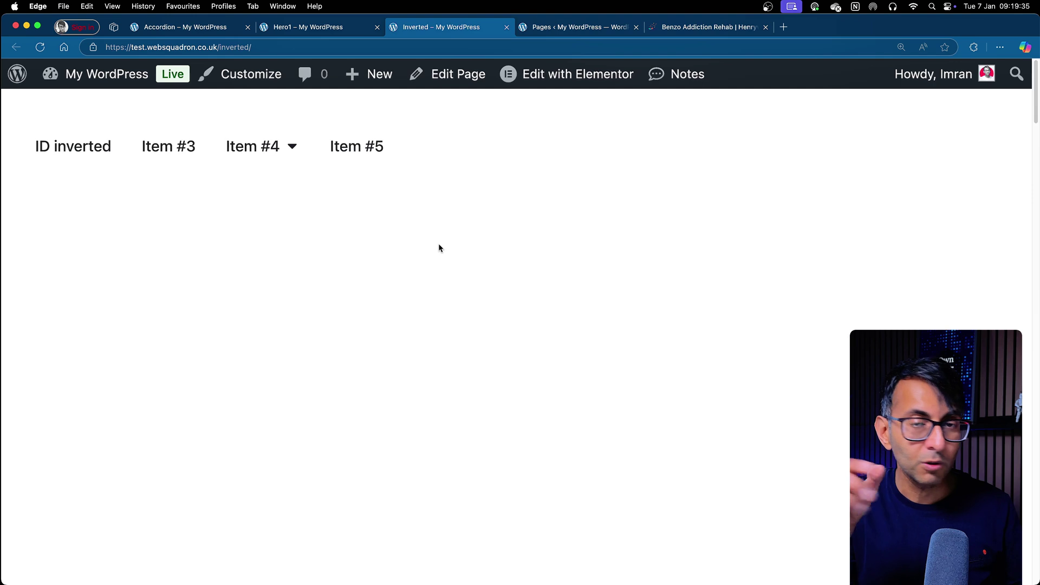
Step: Switch to the Hero1 page again, then back to the Accordion page
{"action": "left_click", "coordinate": [341, 28]}
{"action": "left_click", "coordinate": [178, 27]}
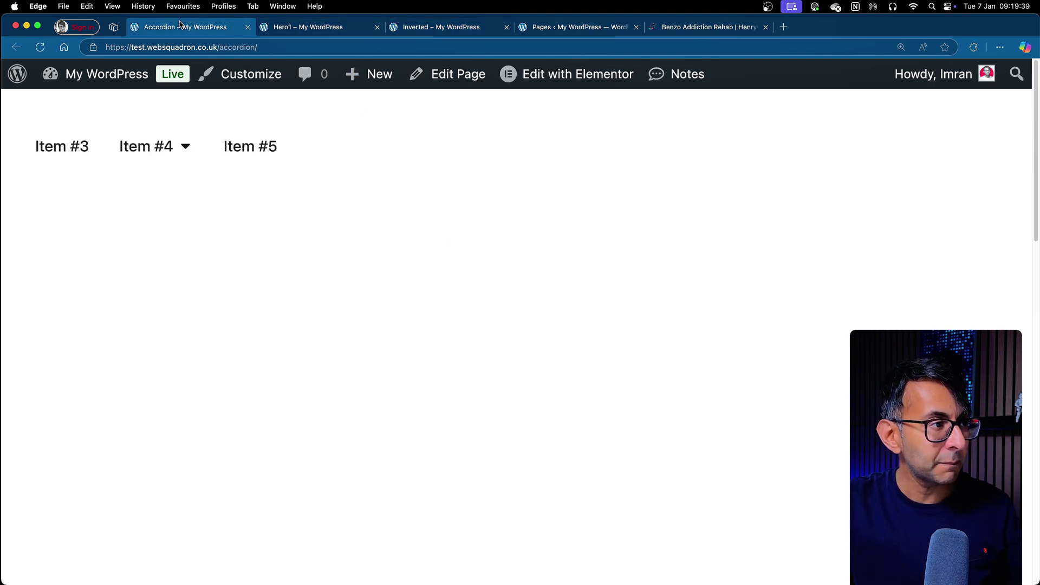